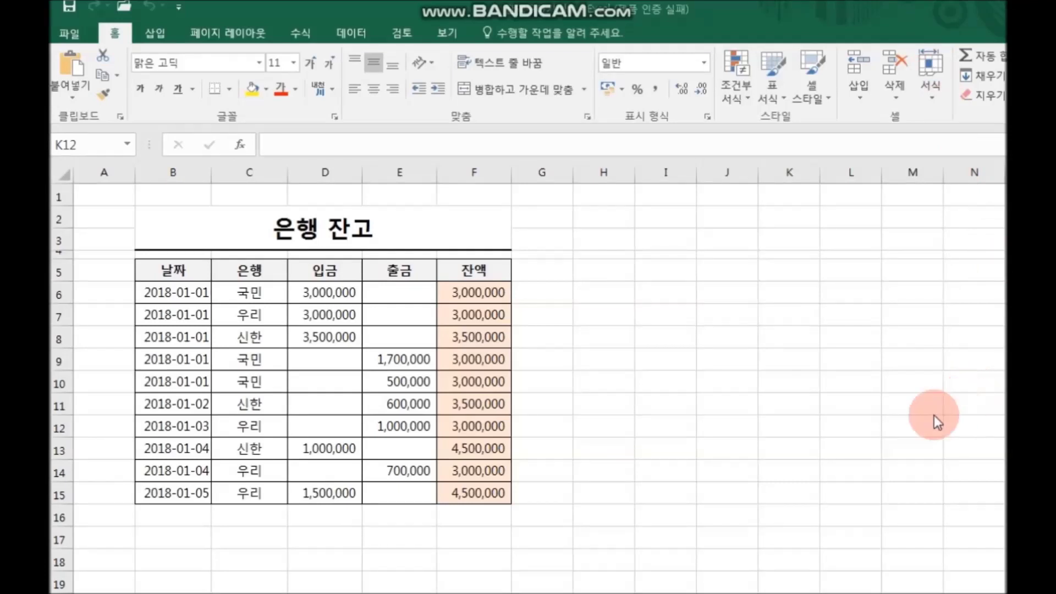
Add a new comment to balance cell F8 from the Review tab.
click(482, 336)
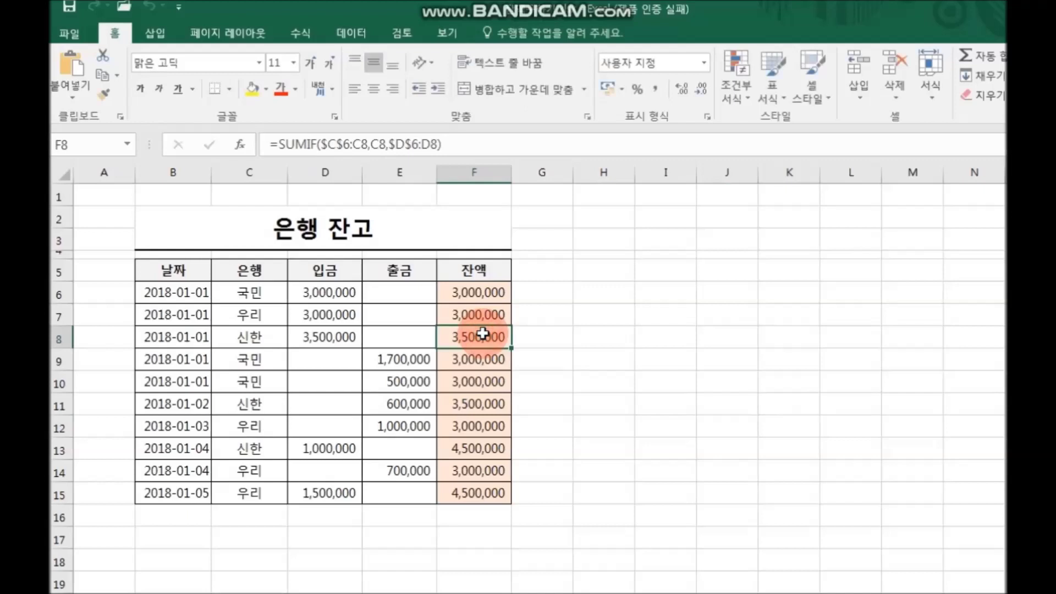
click(402, 34)
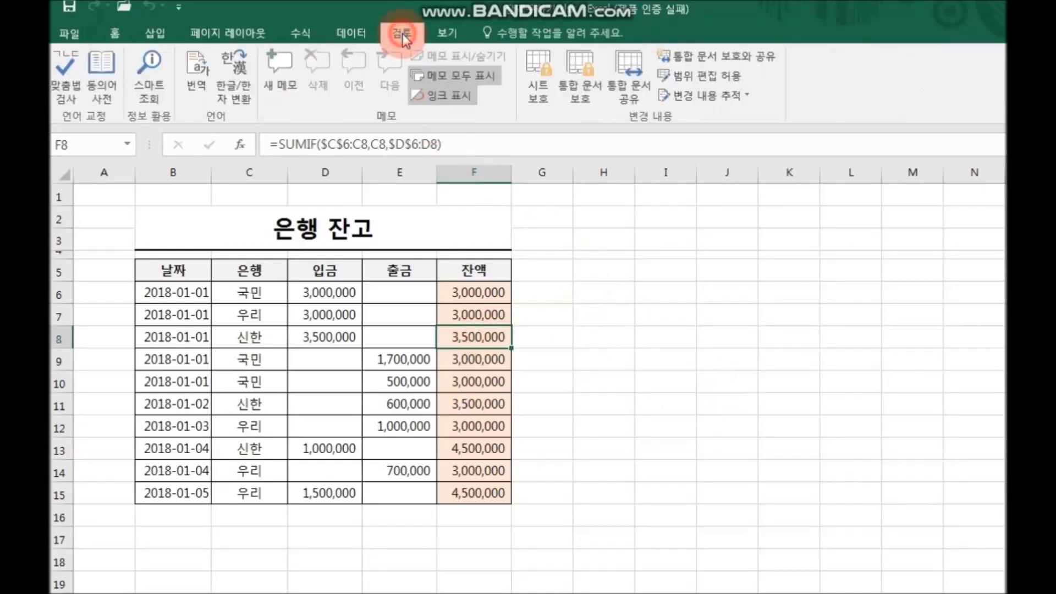
click(286, 79)
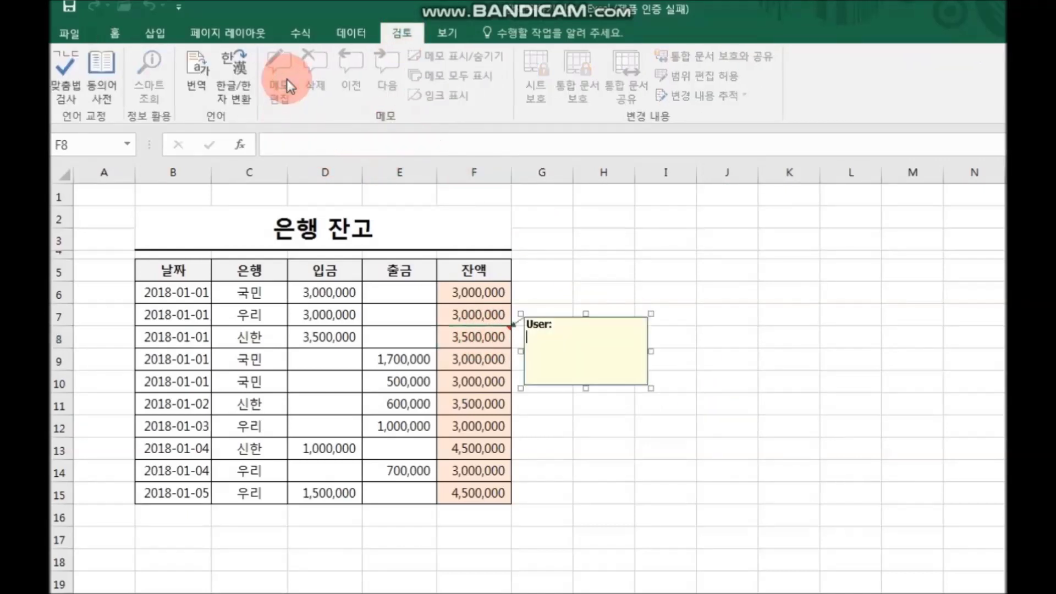
Enlarge the comment box much wider and taller, then select its default author text.
click(651, 387)
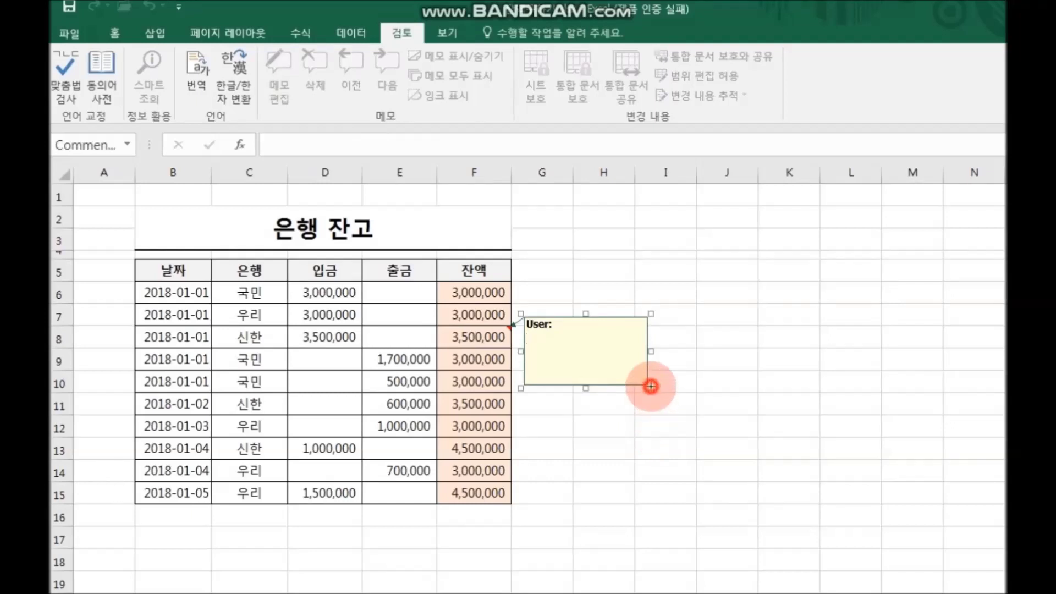
drag(651, 387, 817, 463)
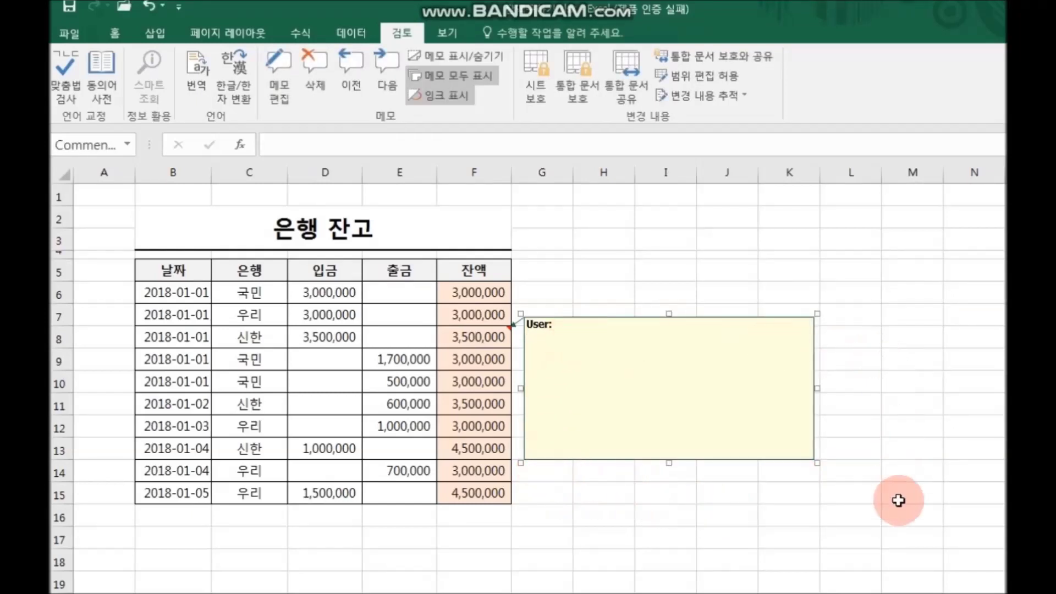
click(564, 324)
drag(527, 324, 554, 324)
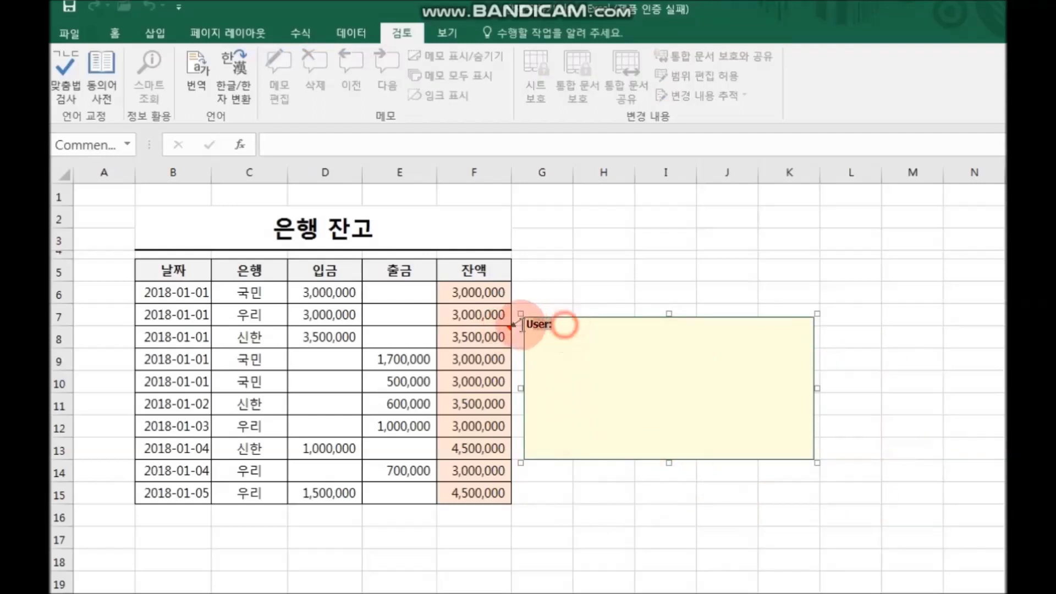
Replace the author label with '모양 바꾸기' and exit comment editing to cell G15.
text(모양 바꾸기)
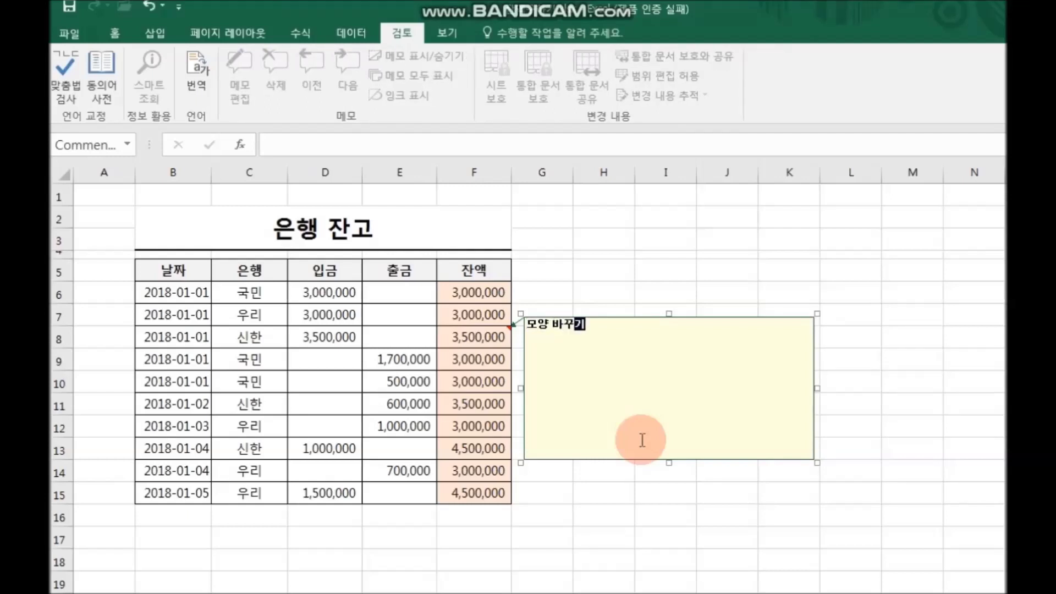
click(880, 455)
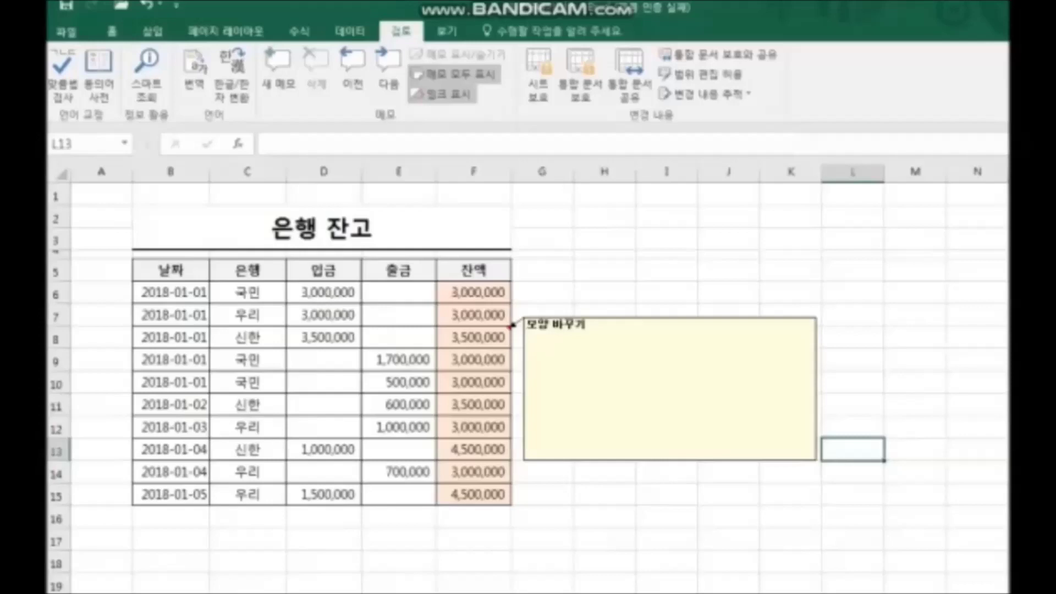
click(793, 407)
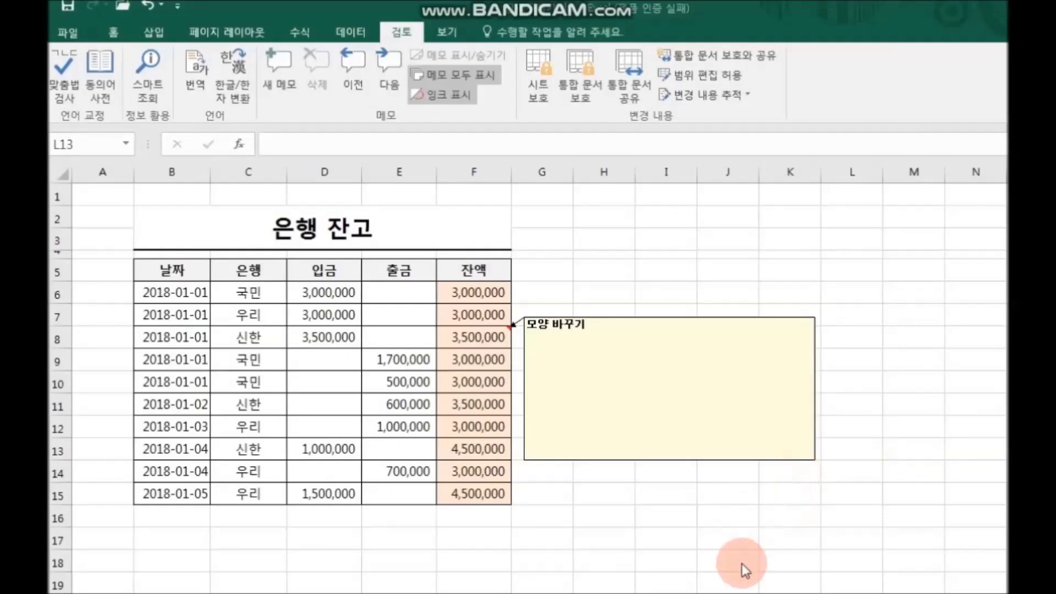
key(Escape)
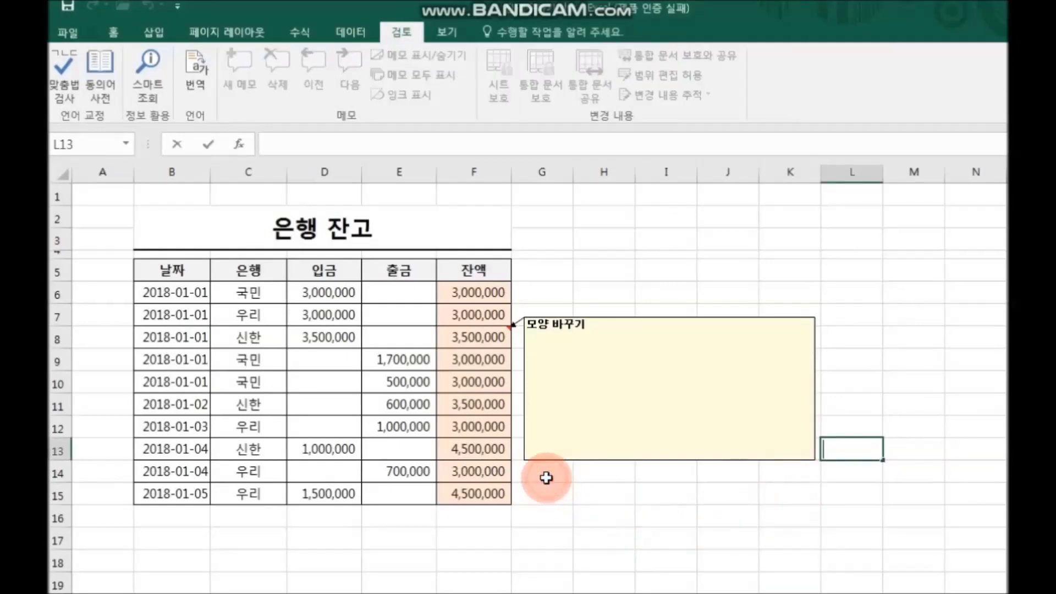
click(543, 487)
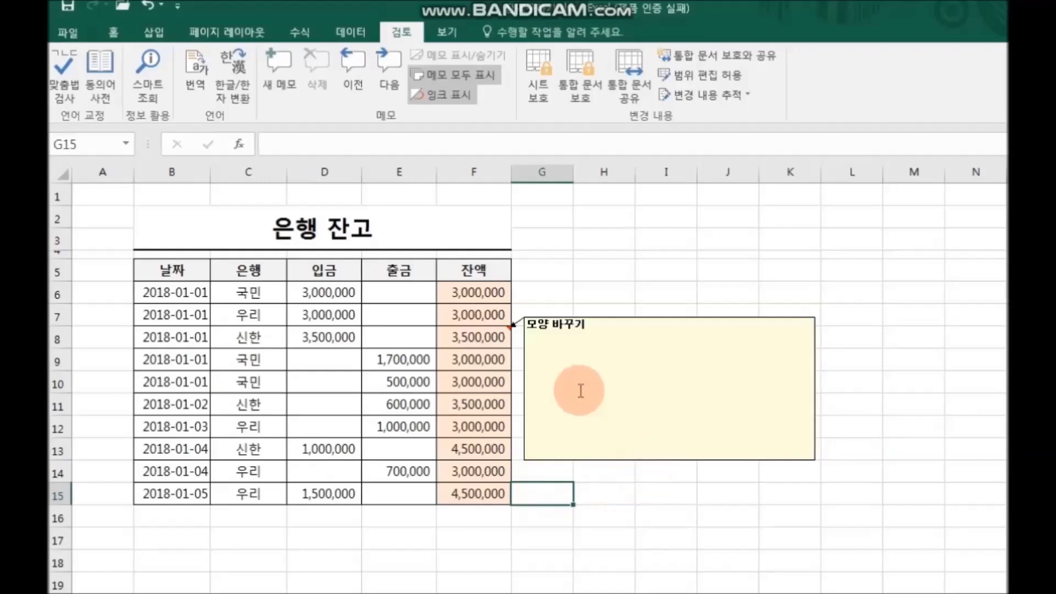
Add 도형 편집 from All Commands to the Quick Access Toolbar and confirm with OK.
click(177, 6)
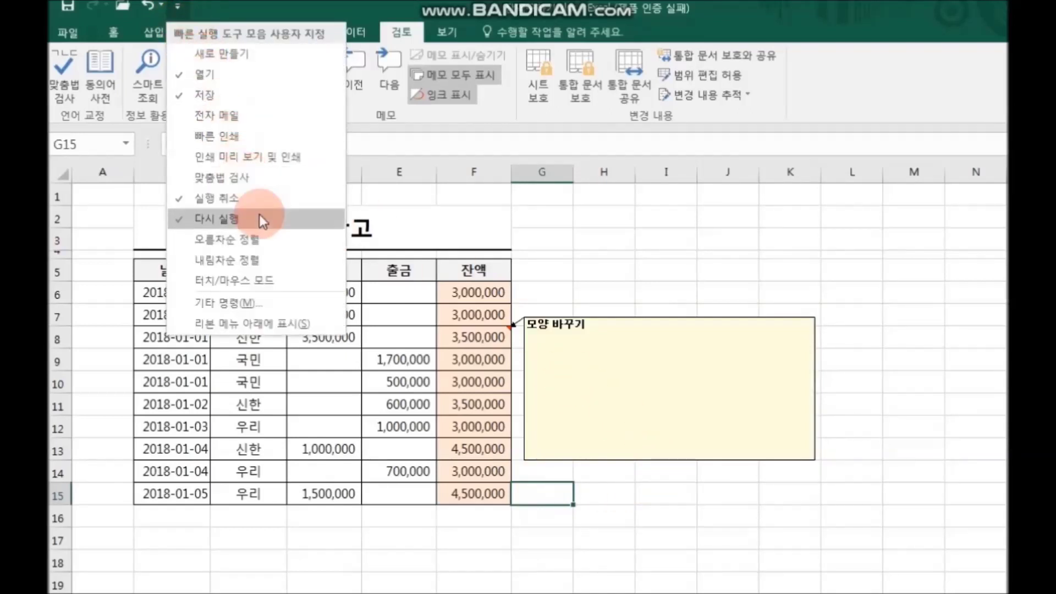
click(297, 303)
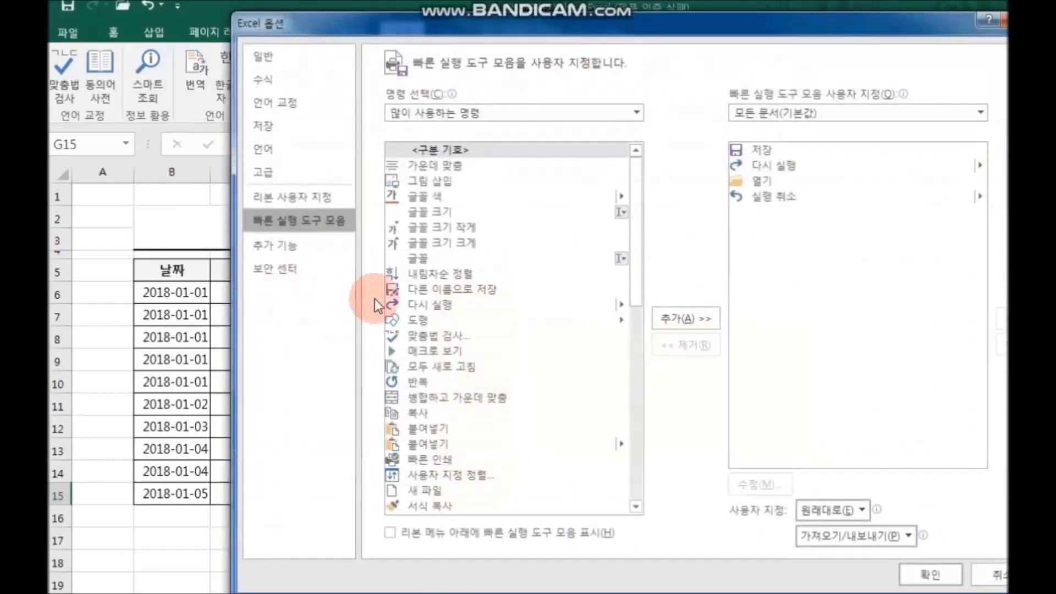
drag(638, 318, 632, 120)
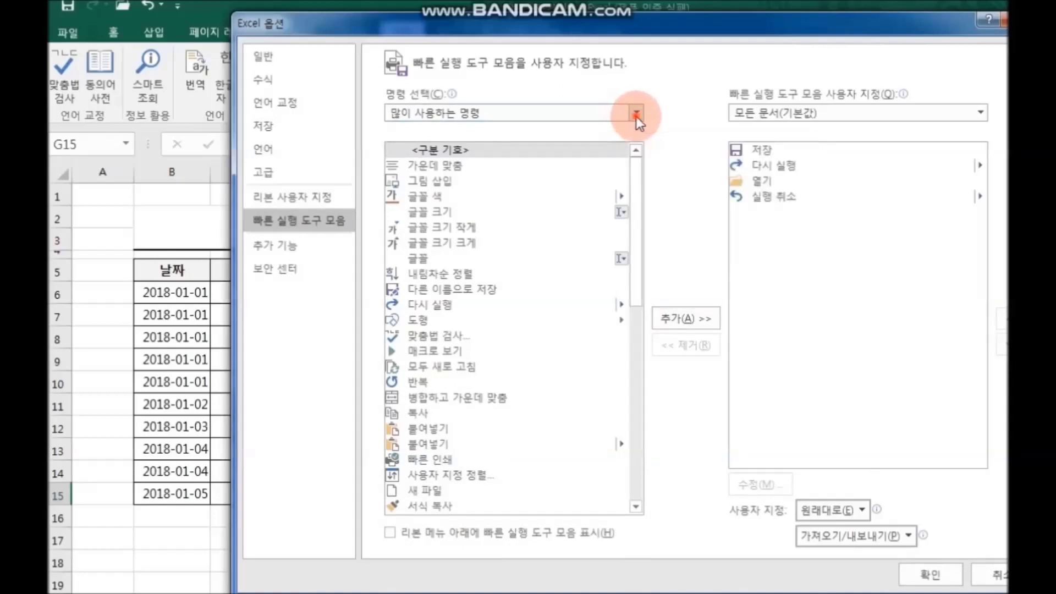
click(635, 116)
click(566, 164)
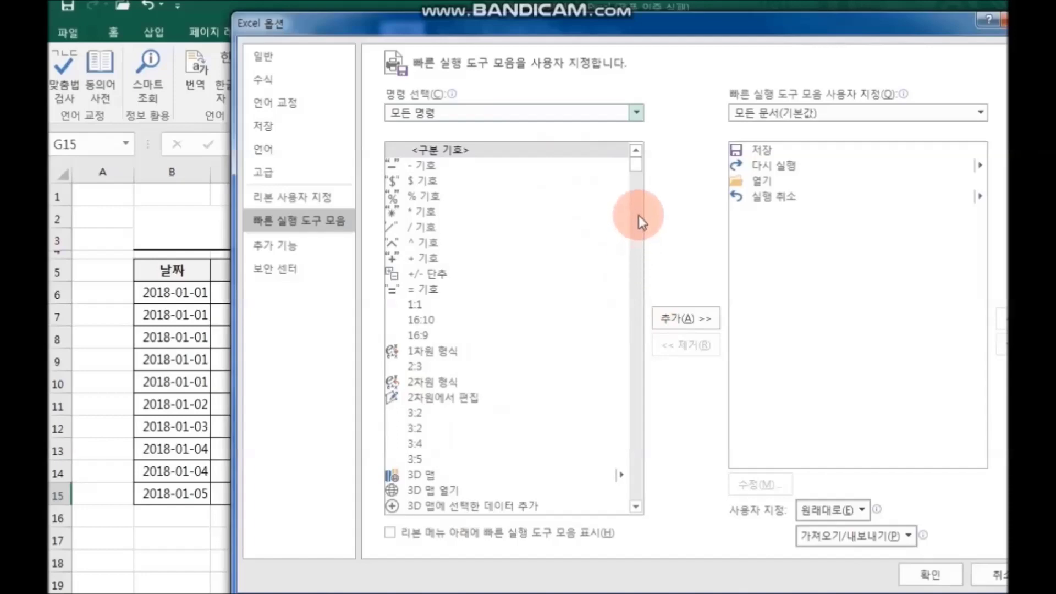
drag(636, 162, 646, 255)
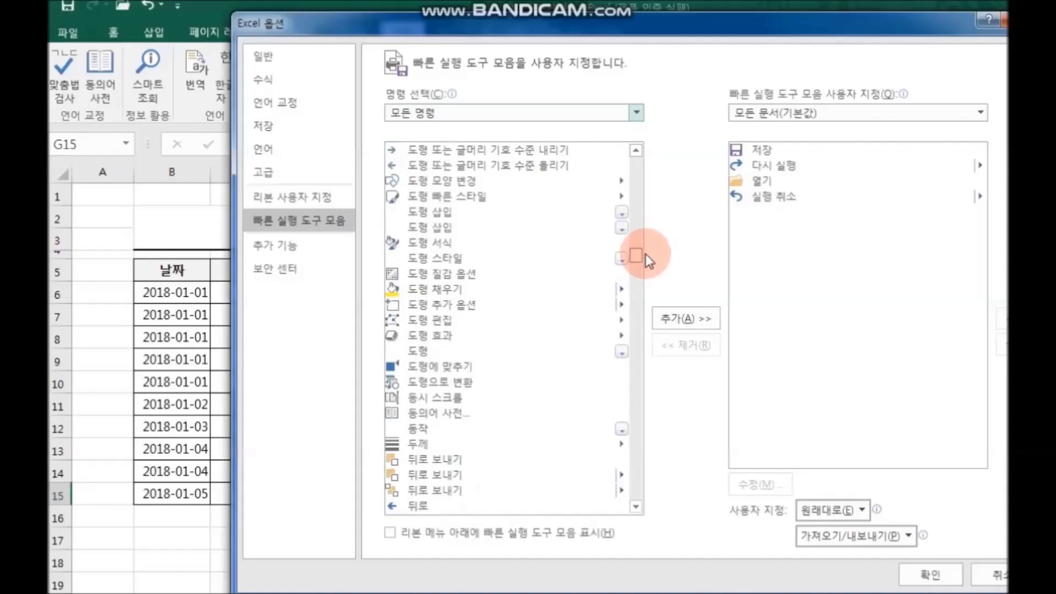
click(447, 321)
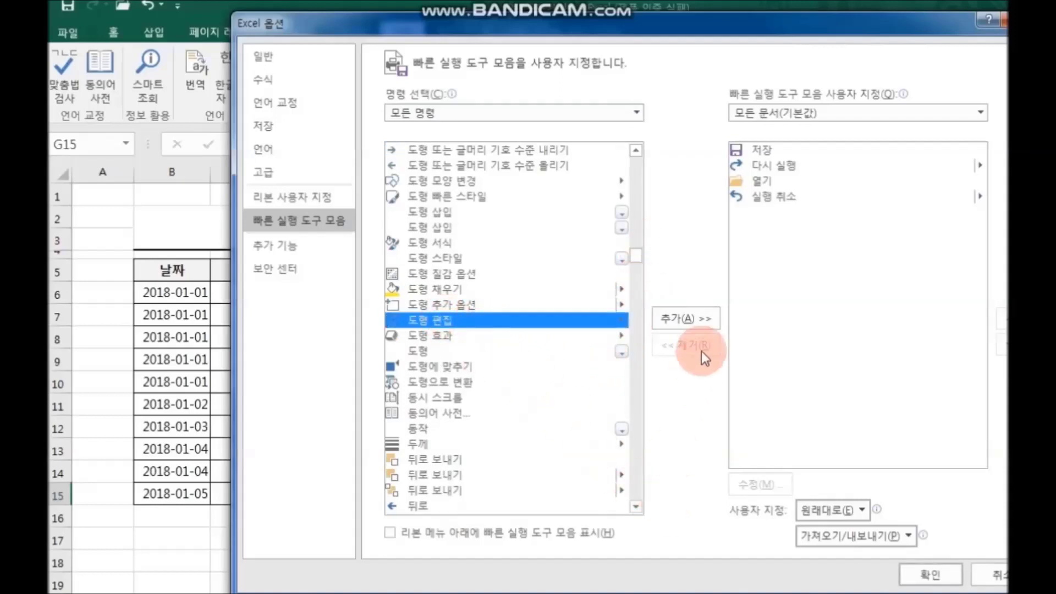
click(688, 319)
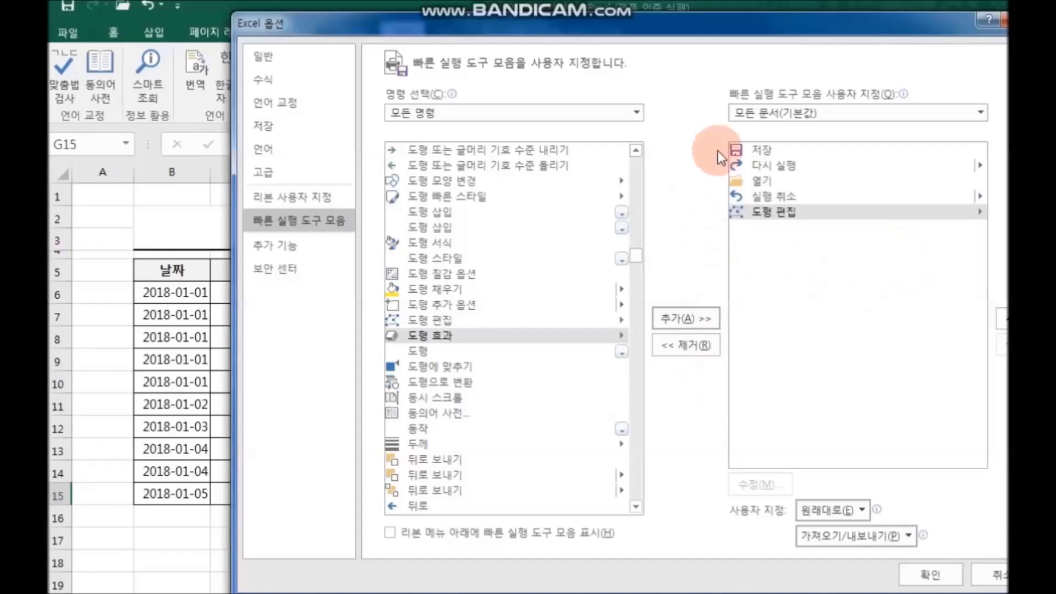
click(938, 572)
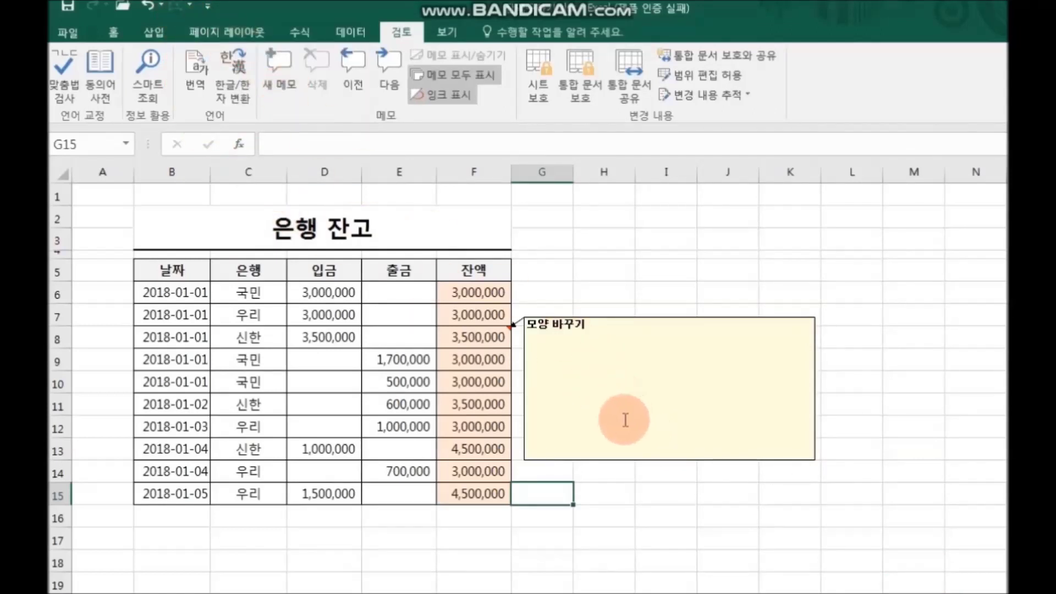
Select the F8 comment box and change its shape to the Explosion star using 도형 편집.
click(611, 318)
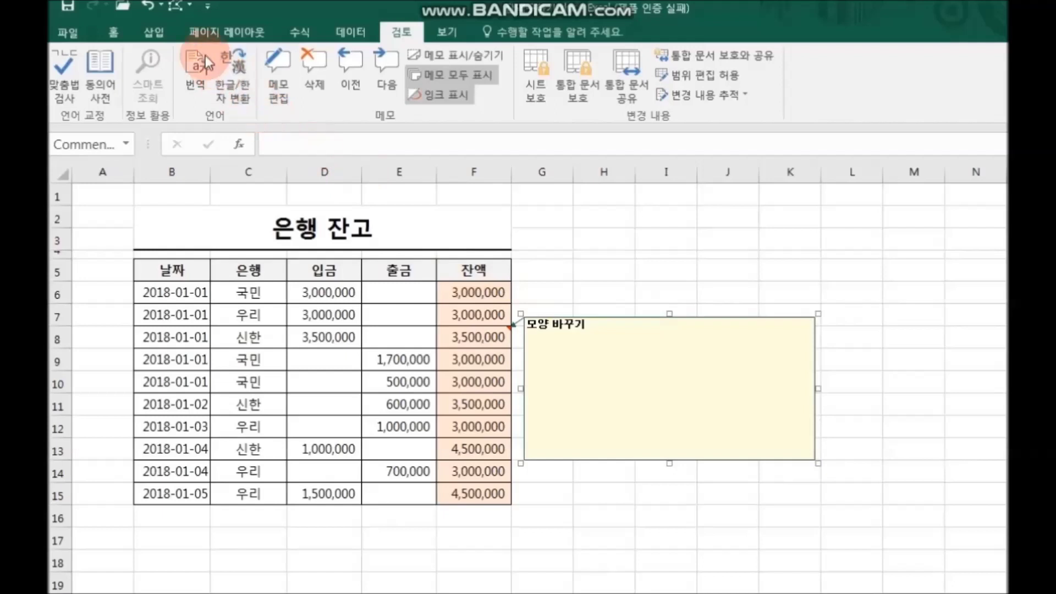
click(183, 8)
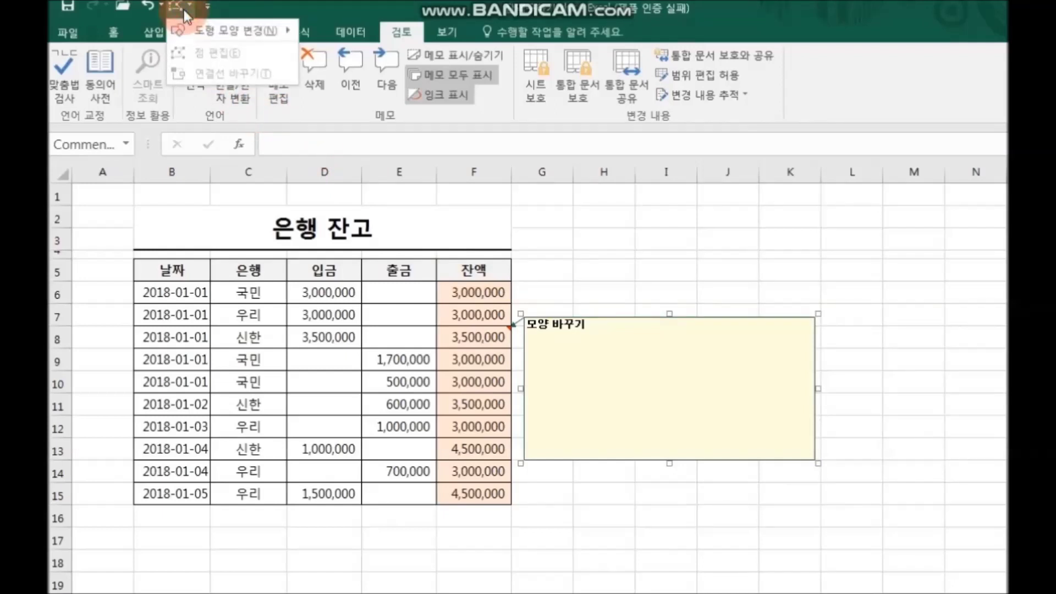
click(237, 31)
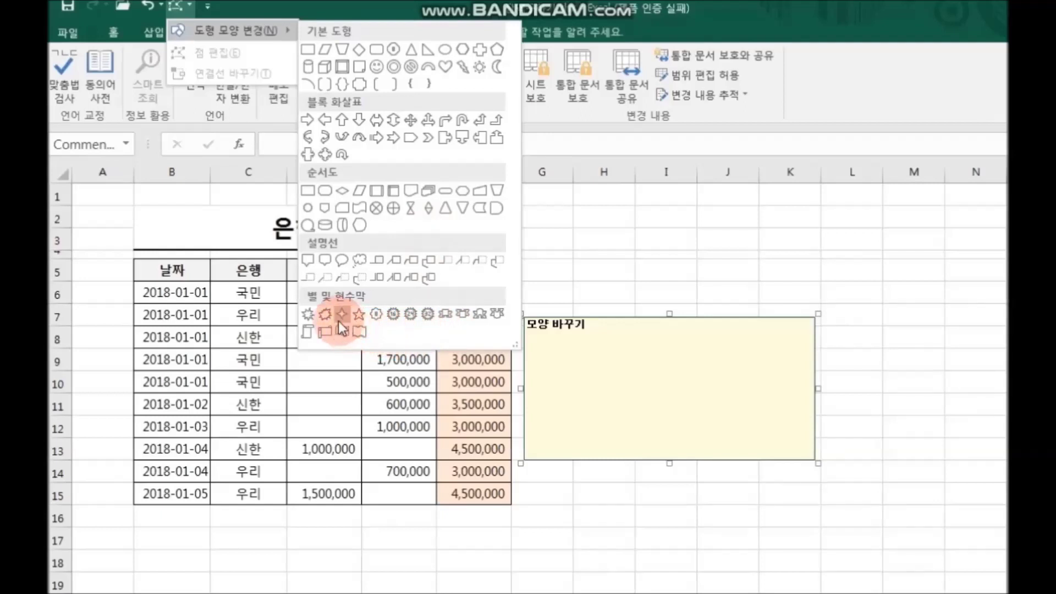
click(315, 315)
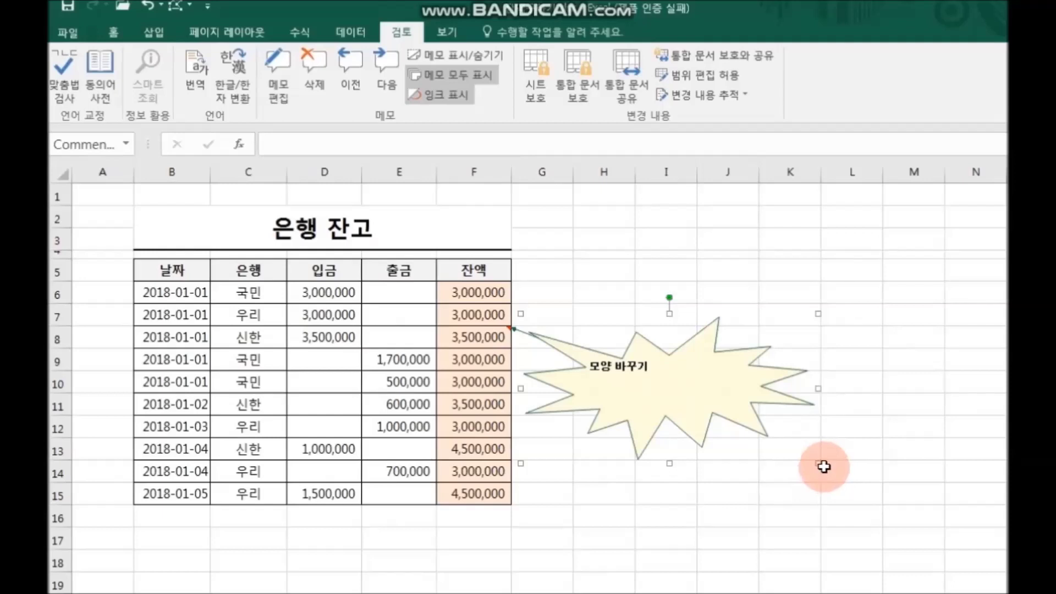
Stretch the explosion-star comment down-right and pull its top edge up to row 3.
drag(818, 463, 883, 533)
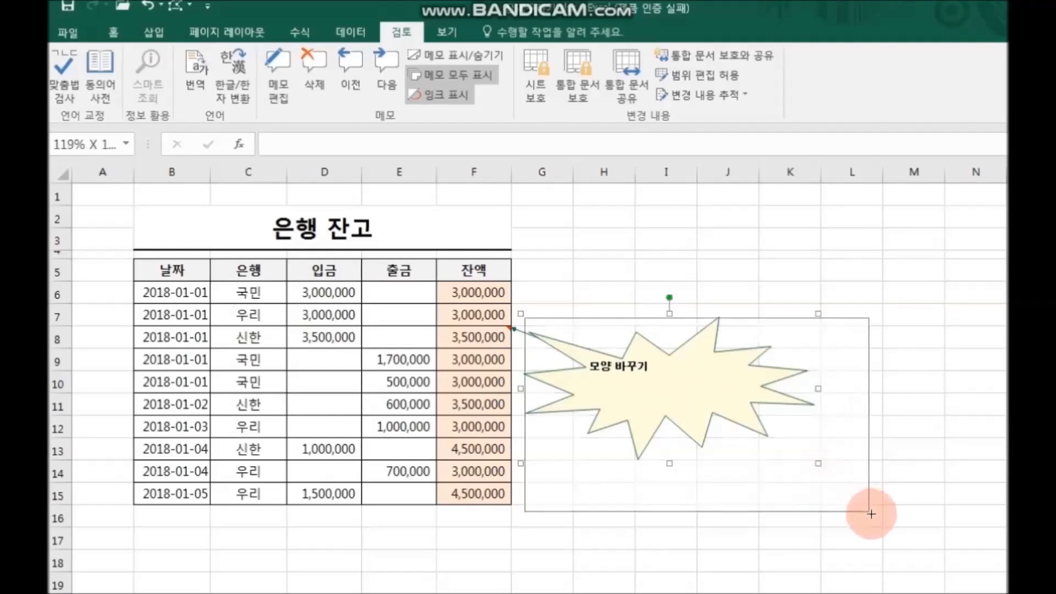
drag(702, 313, 754, 237)
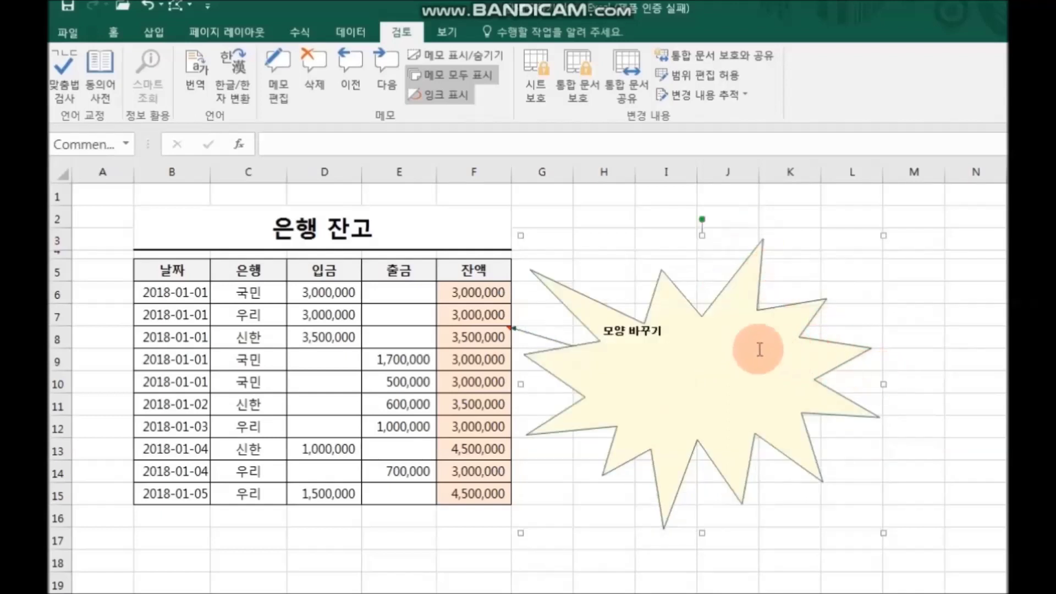
click(750, 346)
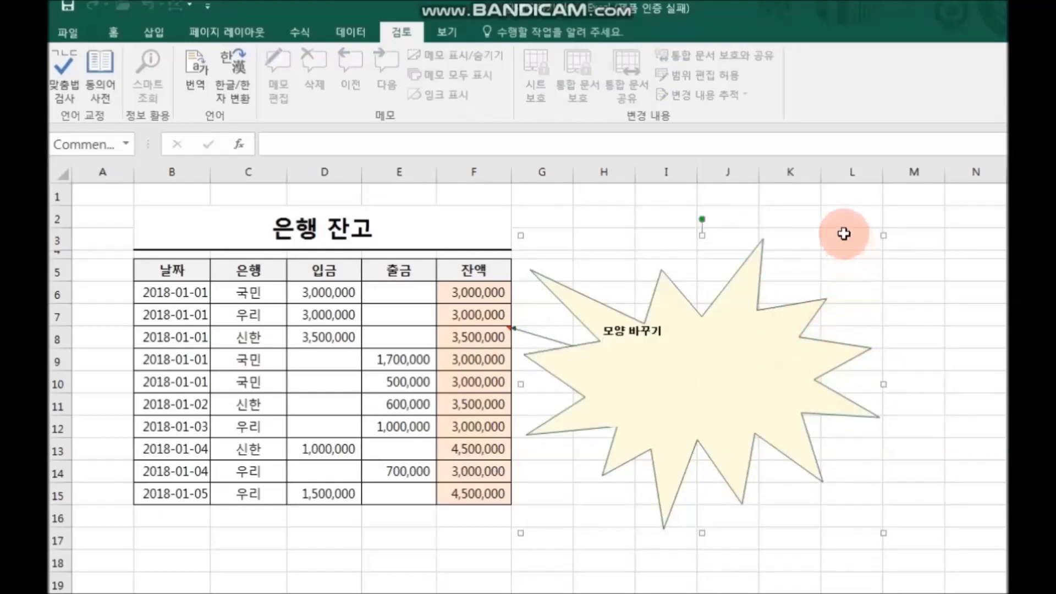